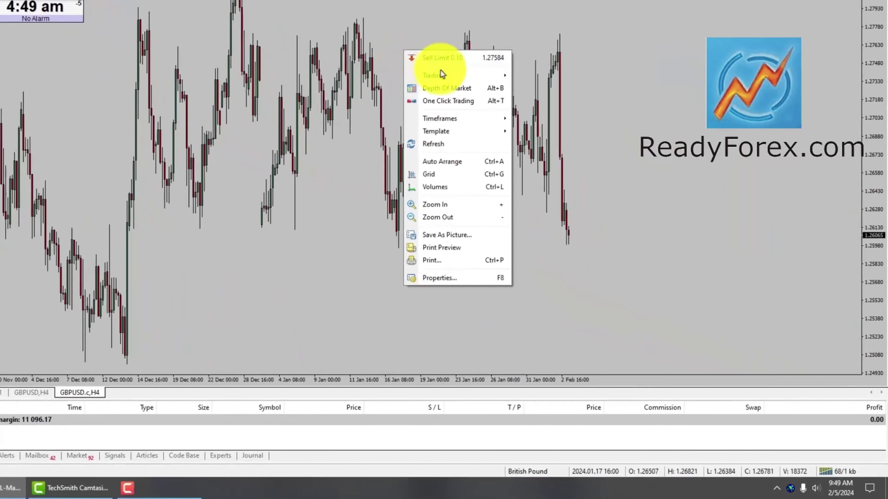
Start a new GBPUSD.c order and set it up as a pending order of type Sell Limit
mouse_move(459, 74)
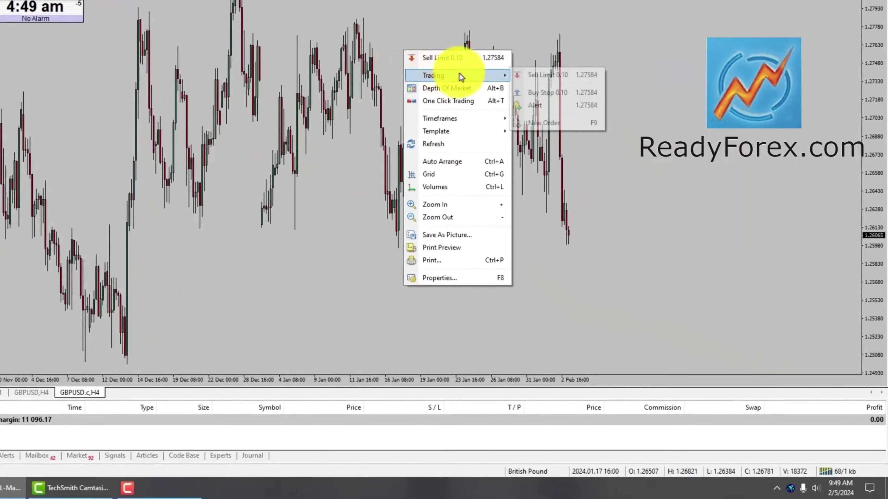
click(546, 123)
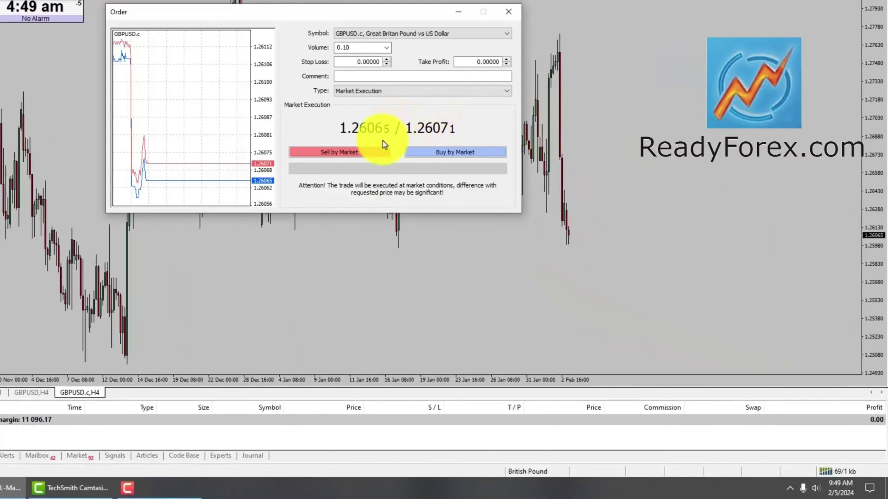
click(381, 92)
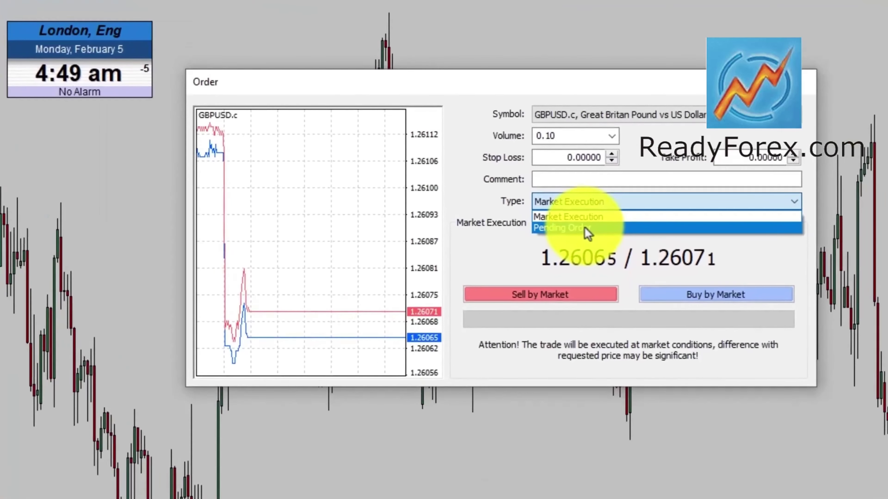
click(580, 228)
click(574, 249)
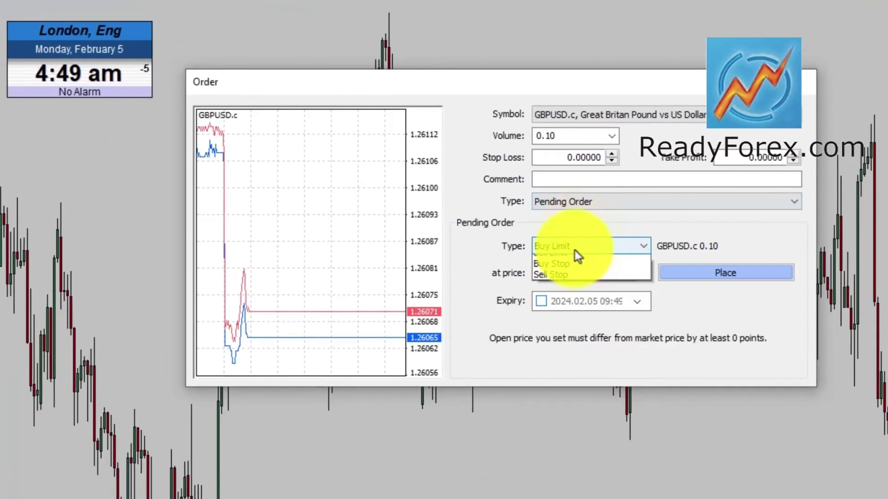
click(566, 275)
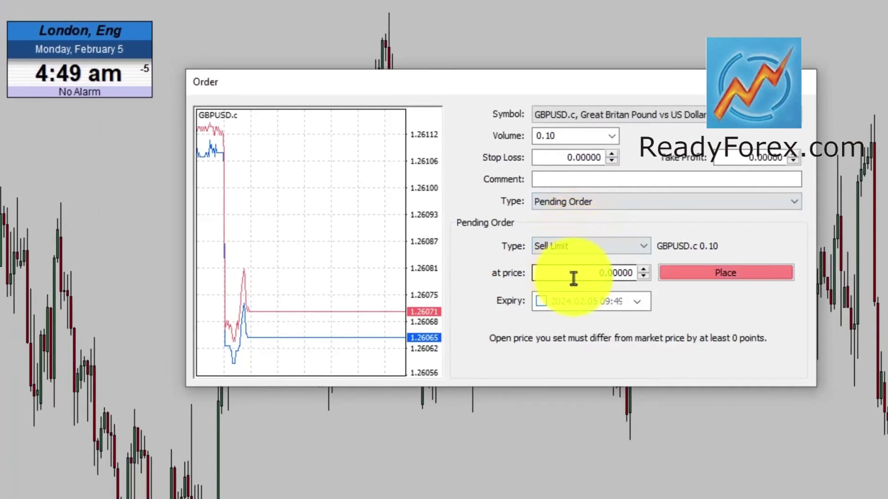
Set the sell limit price to 1.26130 and place the 0.10 lot pending order
click(571, 276)
text(1.26)
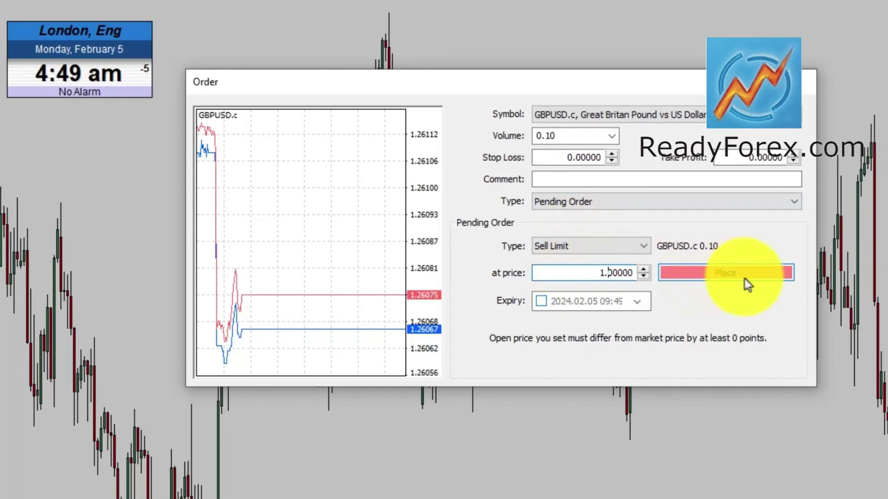
text(130)
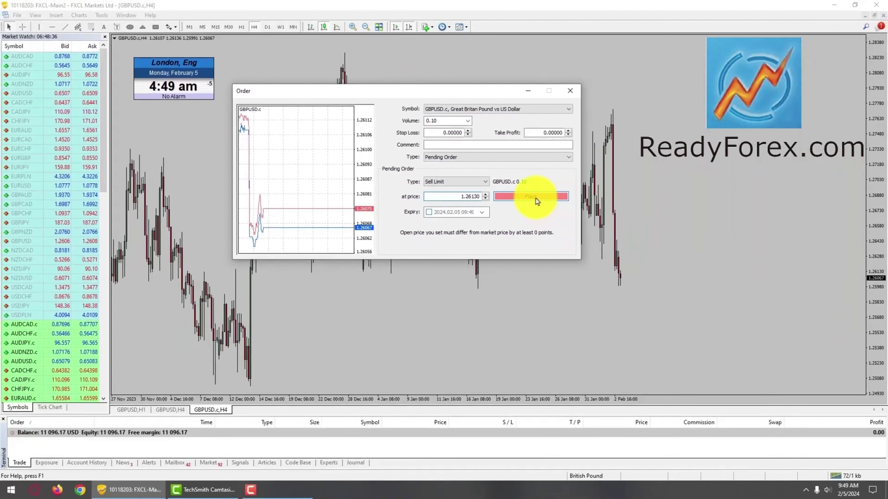
click(624, 231)
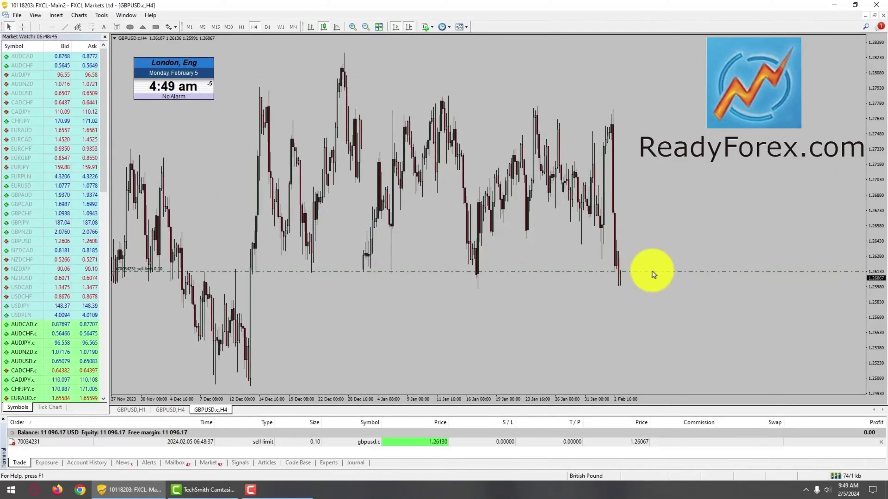
Modify the pending sell limit order so that its stop loss is 1.27710
drag(494, 416, 567, 382)
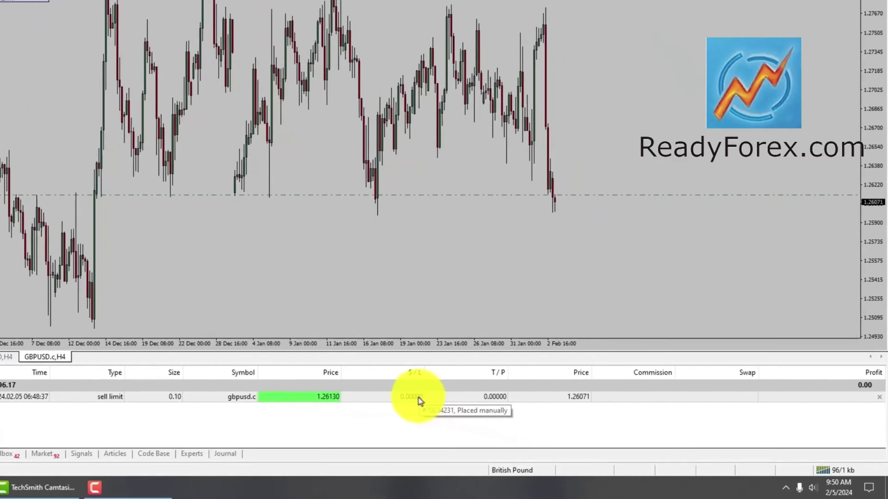
click(510, 418)
right_click(400, 395)
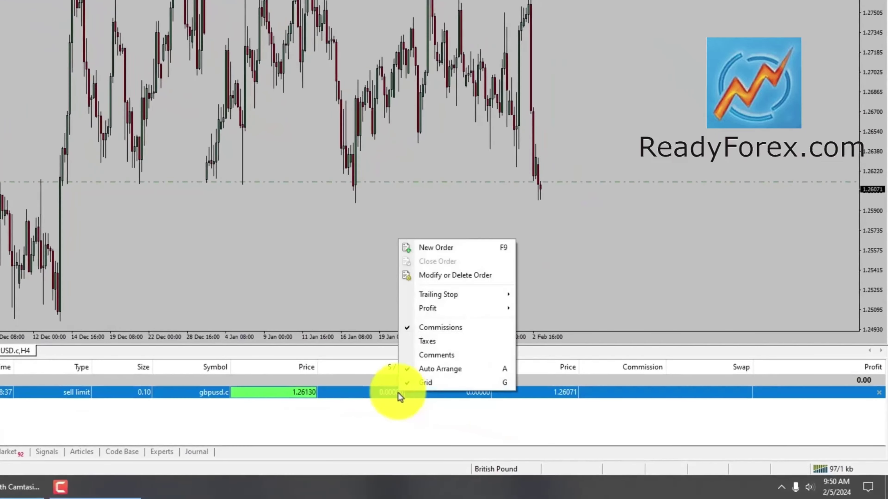
click(466, 276)
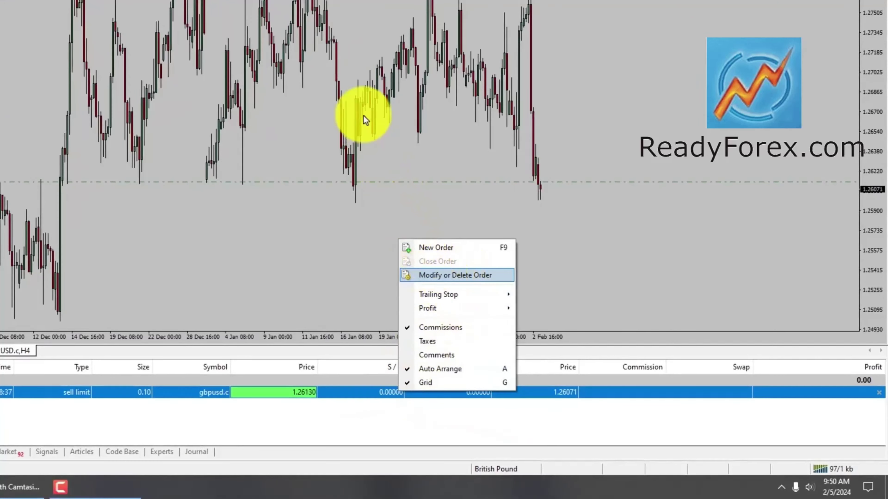
drag(271, 151, 300, 152)
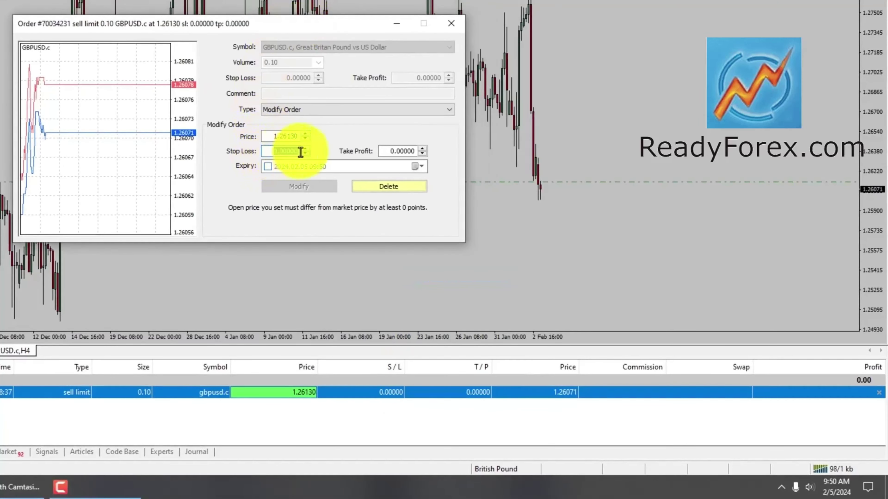
text(1.27715)
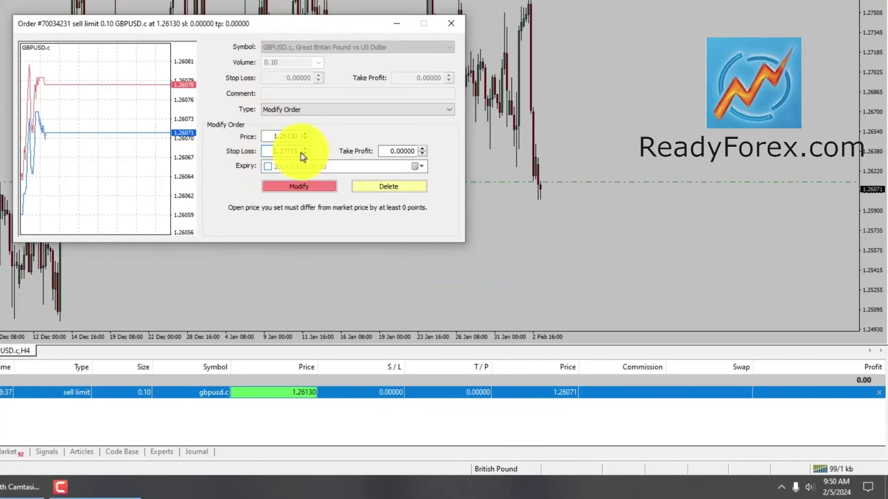
click(305, 153)
click(304, 154)
click(305, 154)
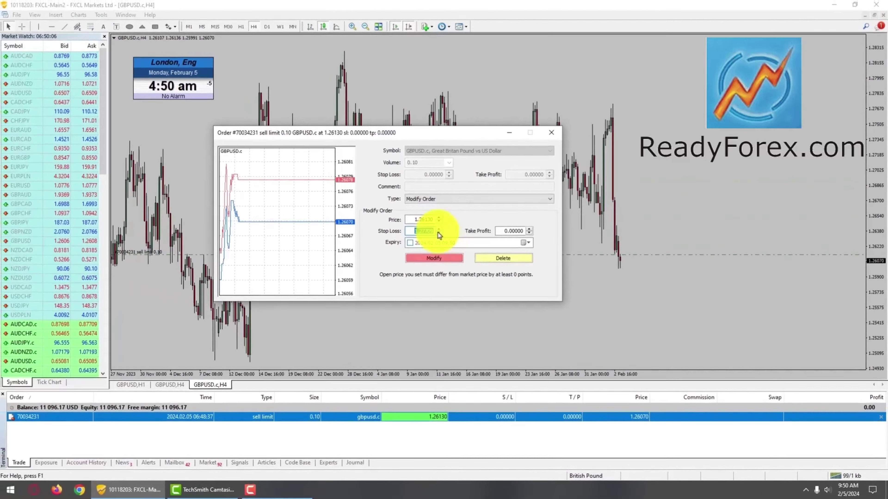
click(304, 154)
click(305, 154)
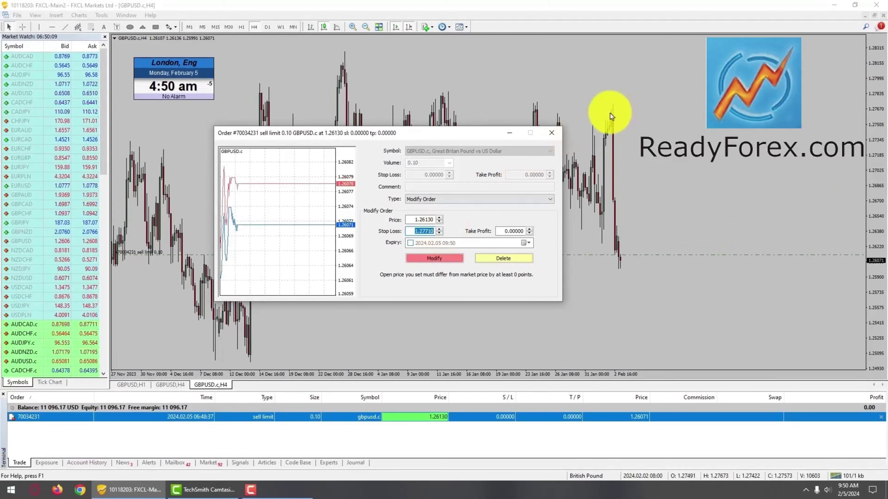
click(444, 259)
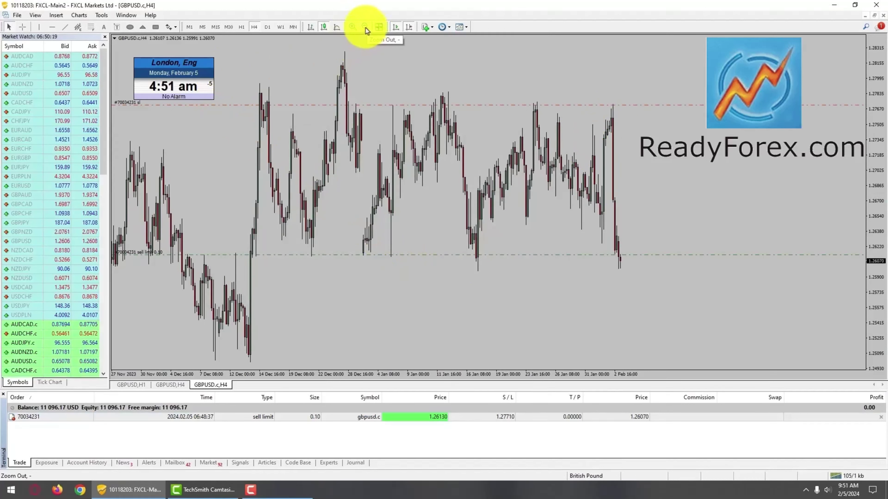
Modify the pending sell limit order so that its take profit is 1.24980
middle_click(257, 365)
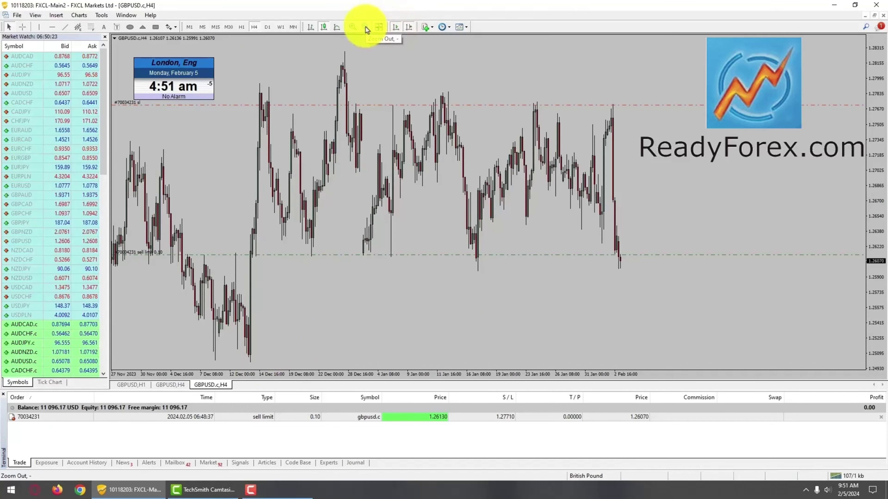
right_click(574, 416)
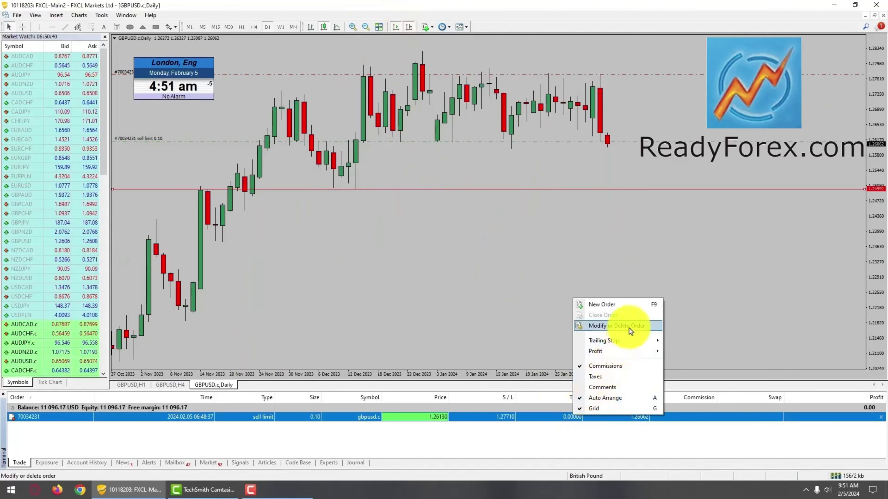
click(600, 329)
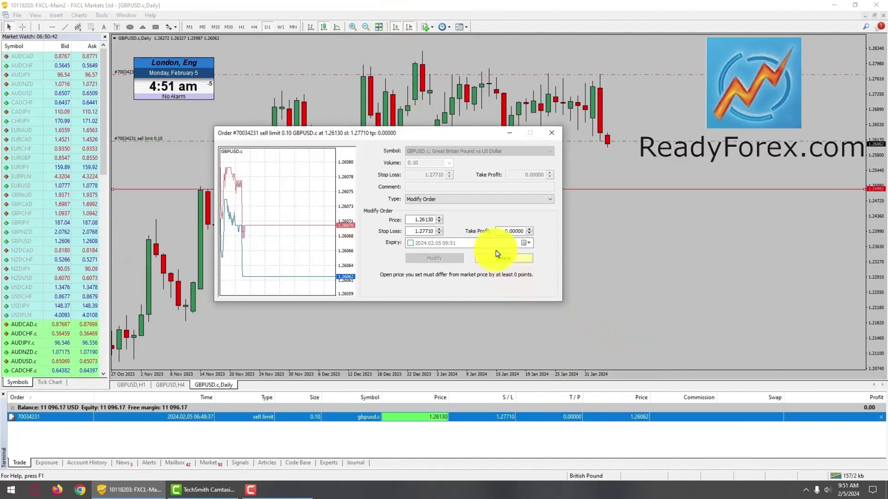
click(500, 233)
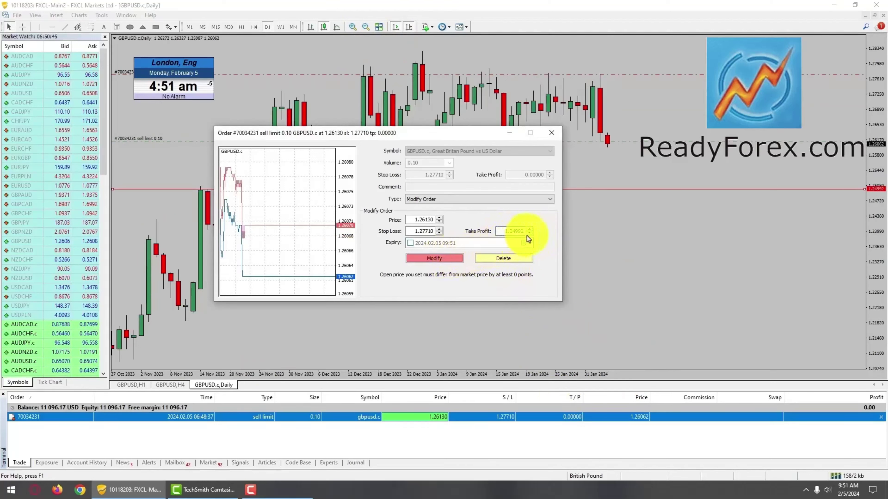
click(416, 255)
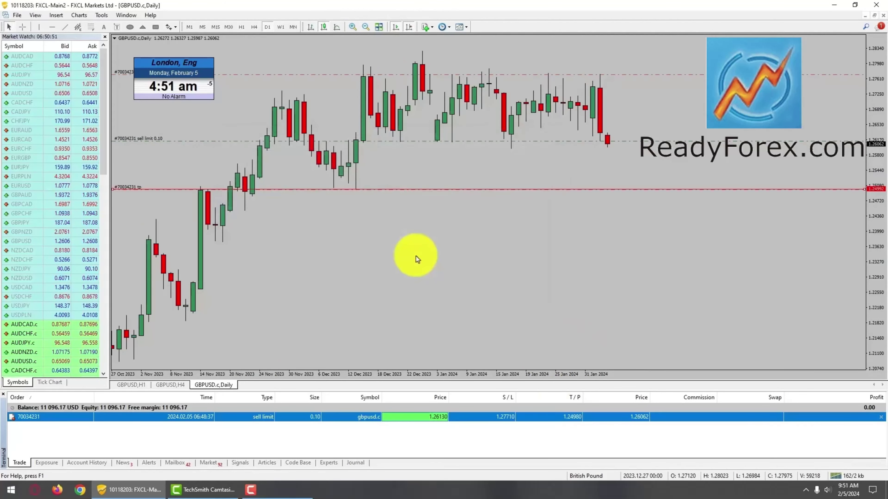
Delete the solid red horizontal line drawn at the take-profit level on the daily chart
right_click(453, 259)
click(478, 297)
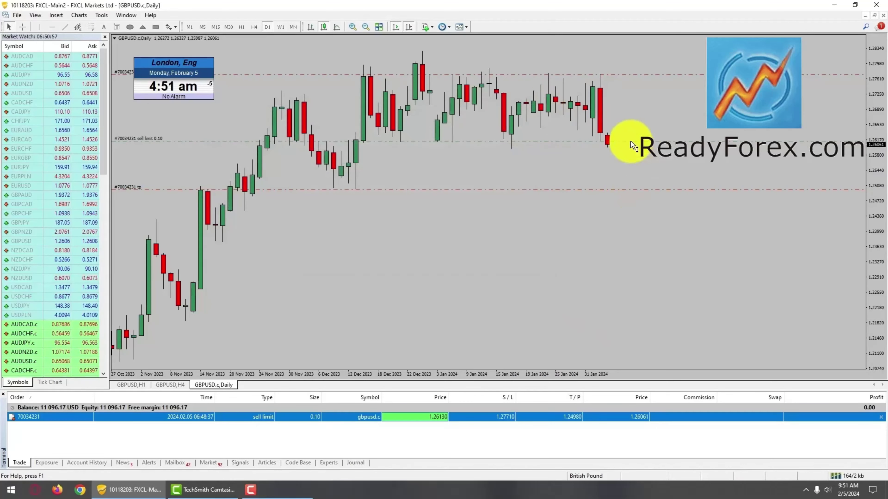
click(632, 74)
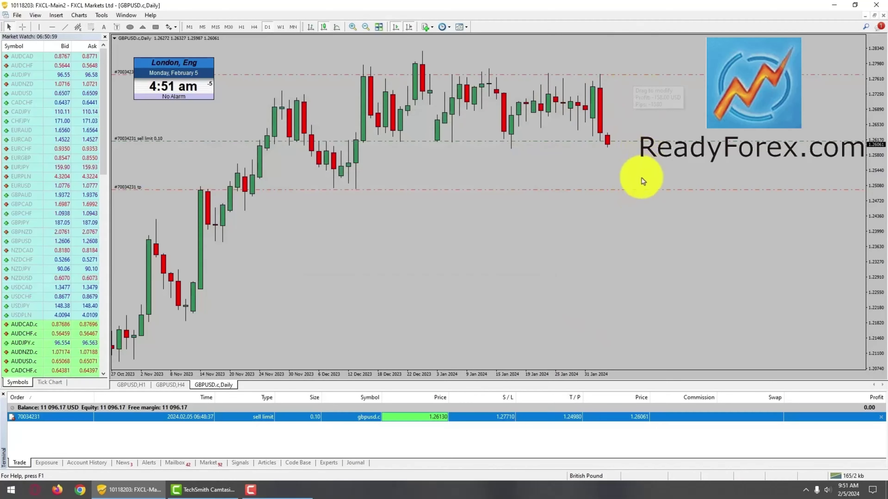
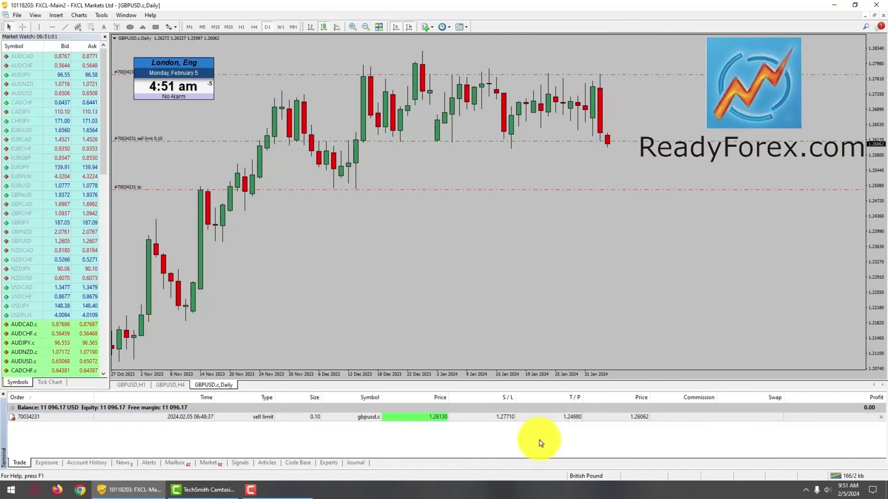
Switch the GBPUSD.c chart to the H1 timeframe and place a 0.10 lot sell order at market execution
click(243, 26)
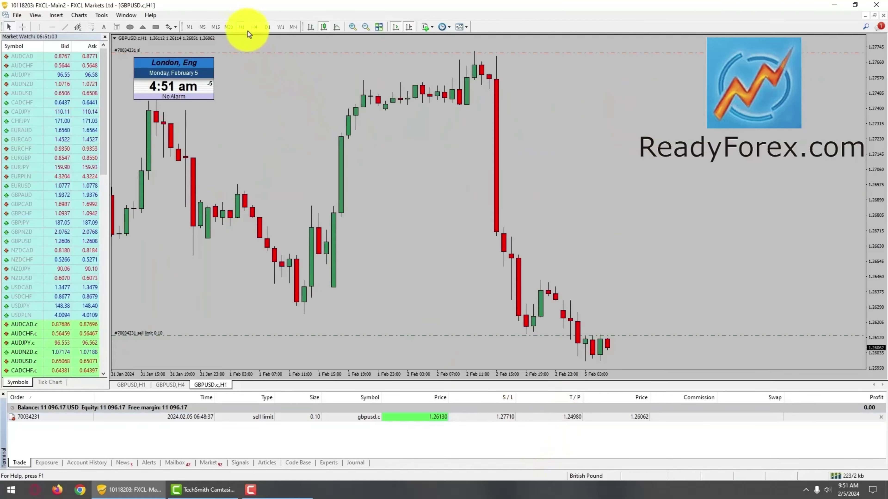
click(365, 27)
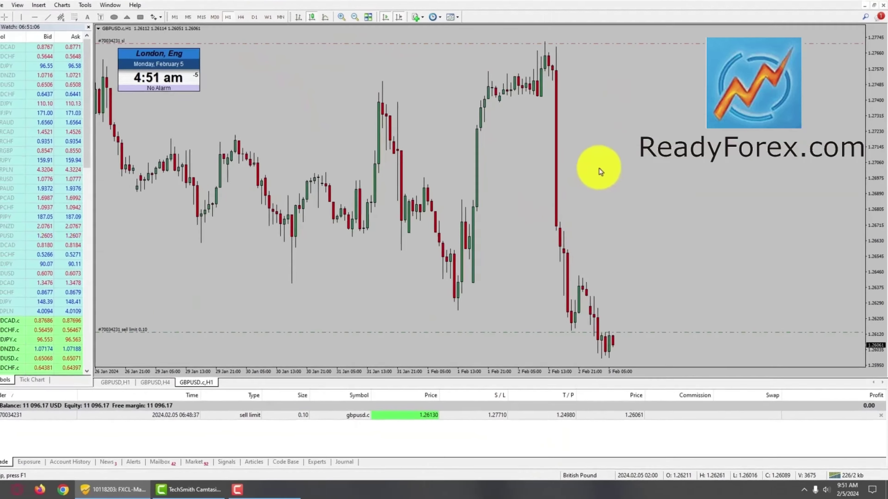
right_click(612, 164)
mouse_move(586, 107)
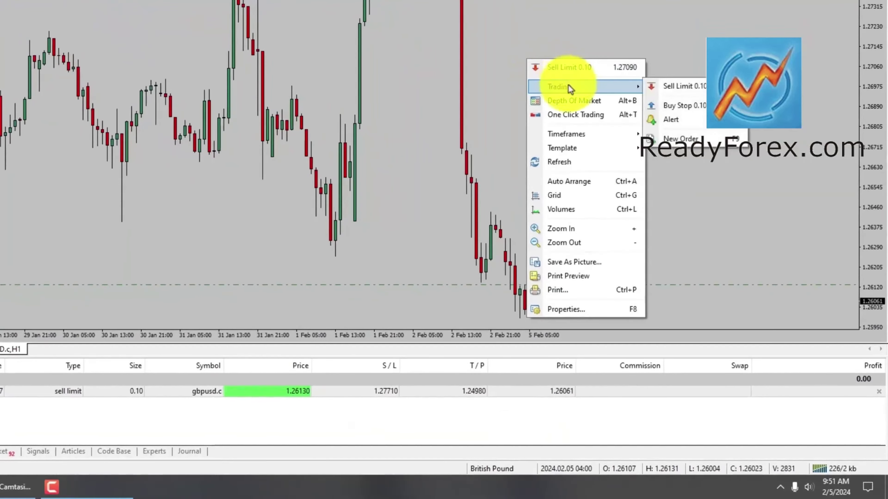
click(696, 144)
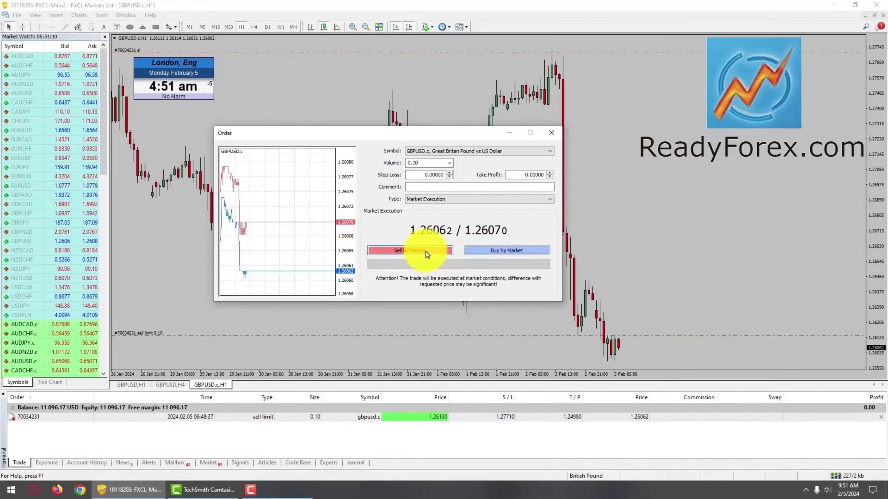
click(425, 251)
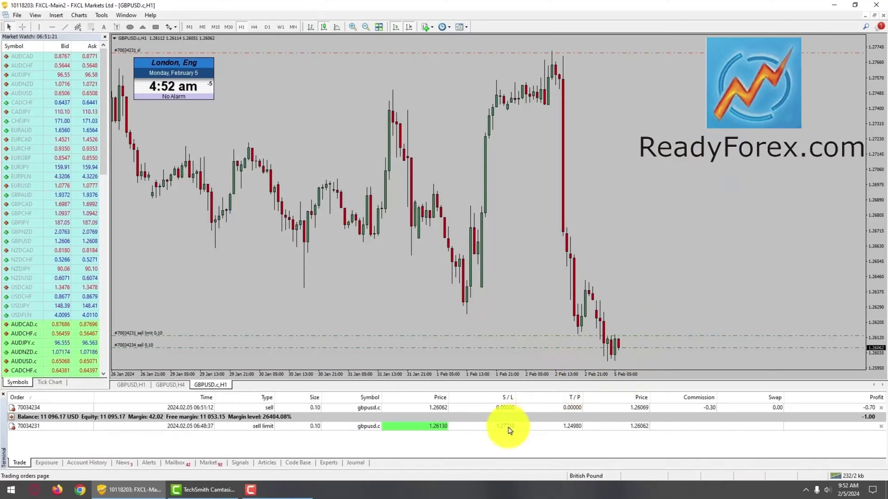
Set the stop loss of the open market sell position to 1.27710 and apply the modification
double_click(512, 409)
click(424, 238)
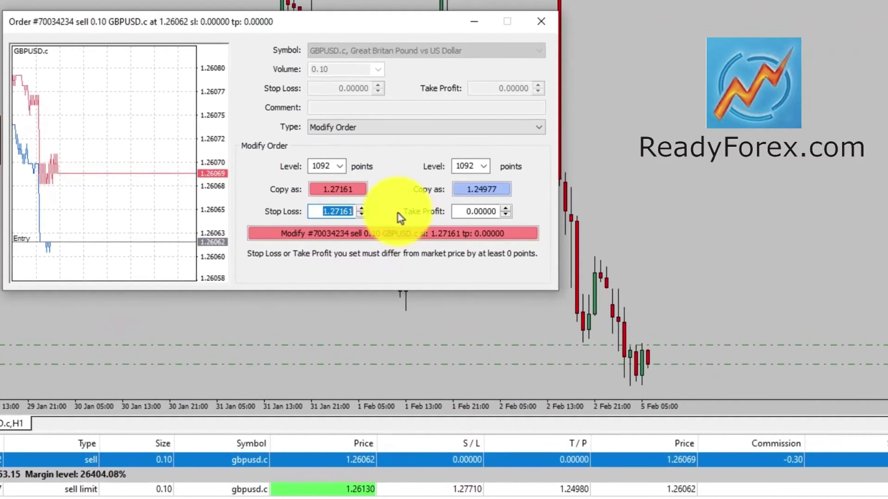
text(1.277)
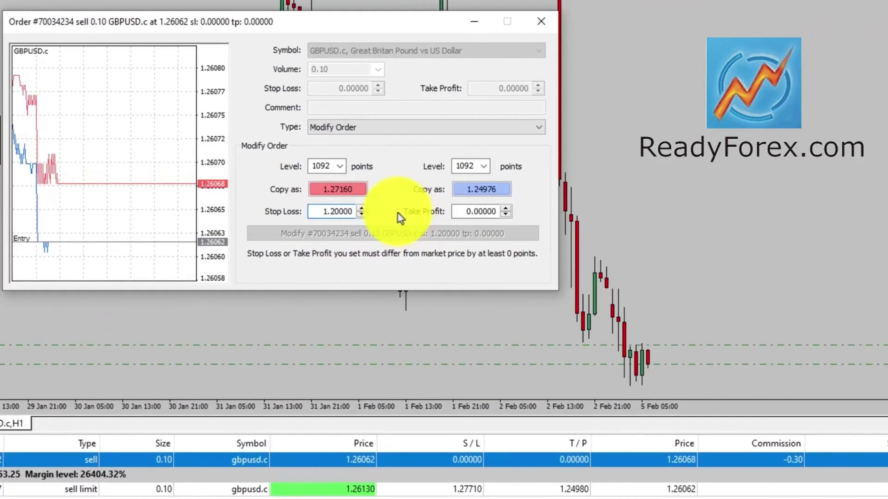
text(1)
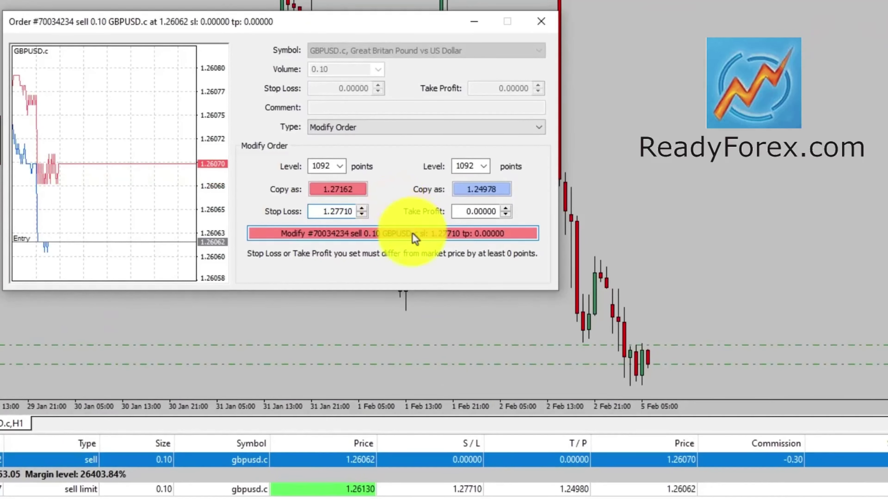
click(412, 233)
Set the take profit of the open market sell position to 1.24980 and apply the modification
double_click(586, 465)
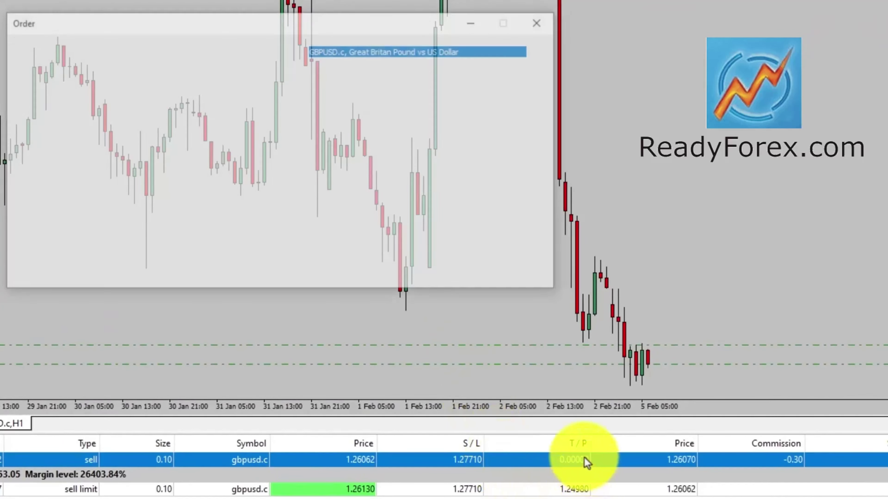
text(1.24000)
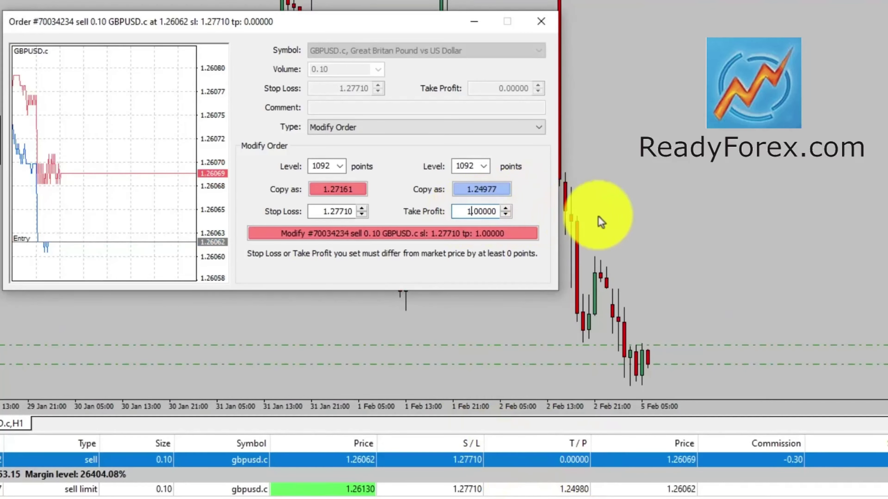
key(BackSpace)
key(BackSpace)
key(BackSpace)
text(980)
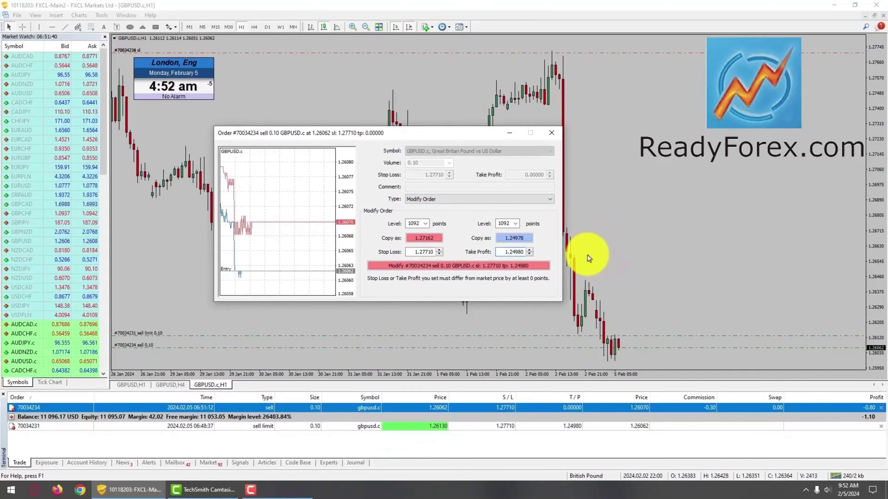
click(545, 266)
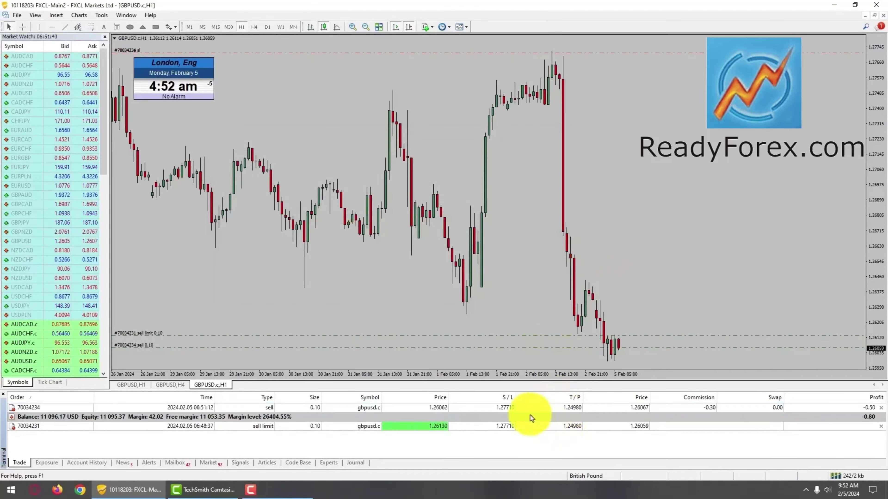
Review the size, entry price, stop loss and take profit of the open sell position and the pending sell limit order
click(532, 408)
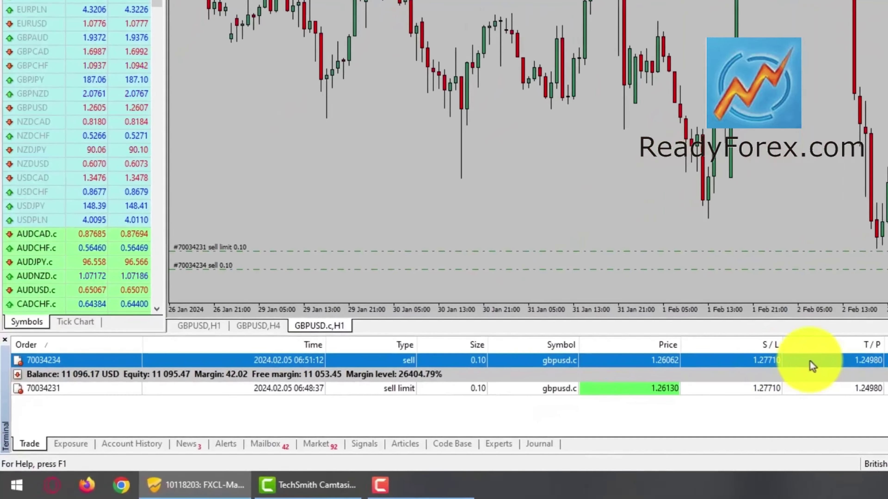
click(797, 390)
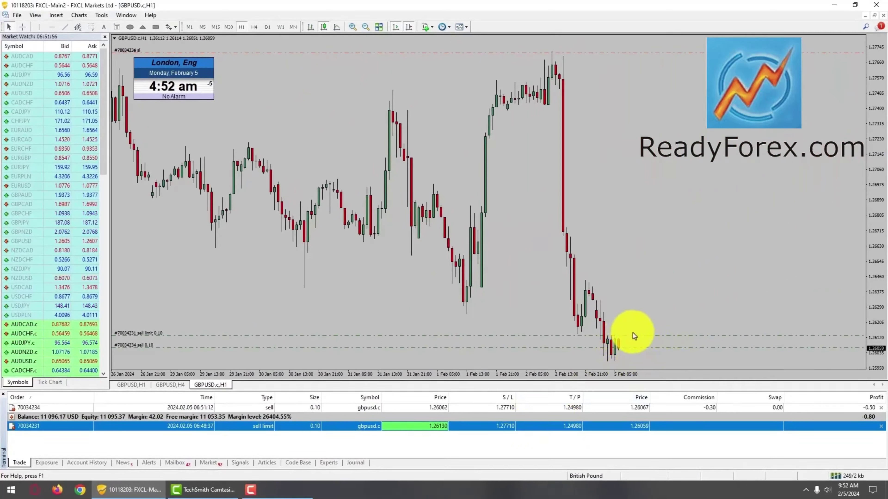
click(634, 336)
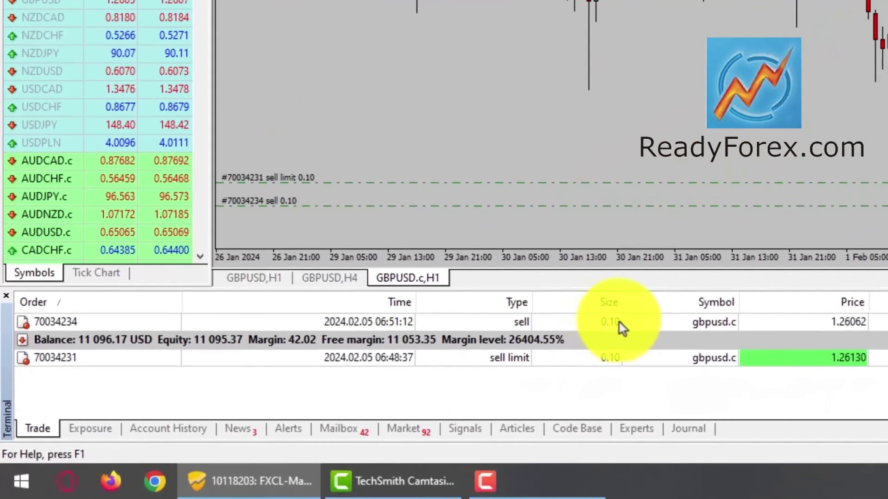
click(574, 342)
click(613, 358)
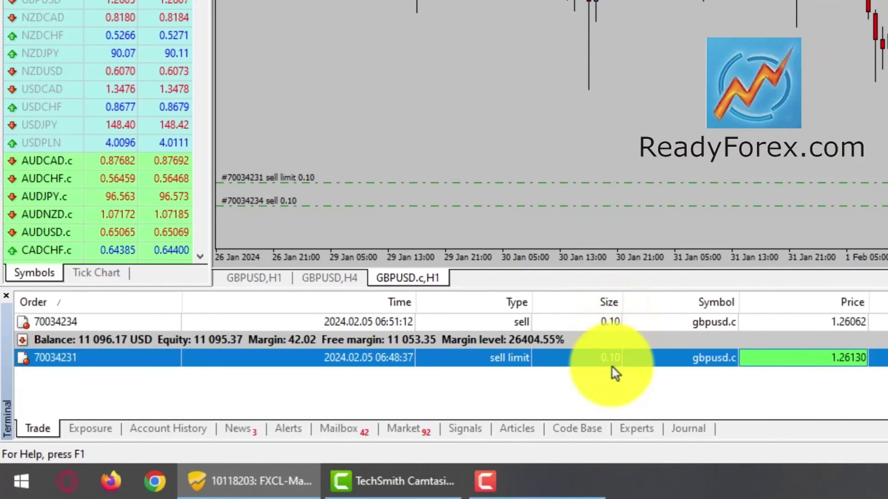
click(615, 385)
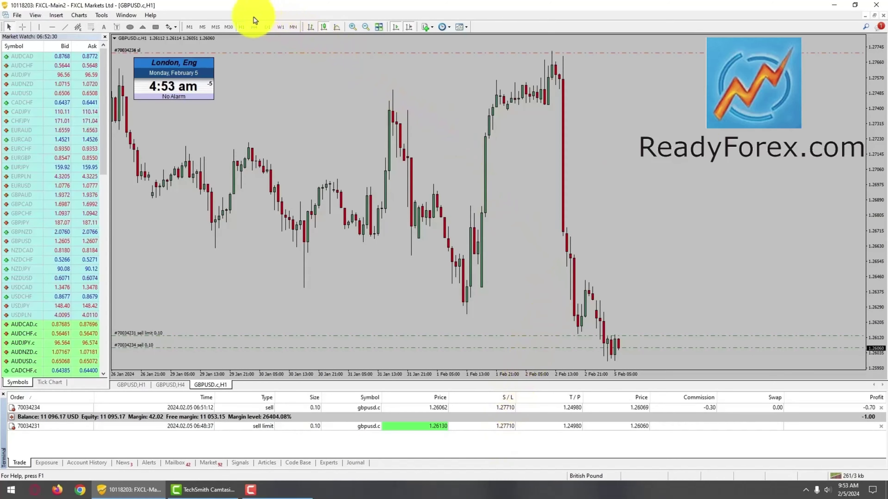
Switch the GBPUSD.c chart to the H4 timeframe and lower the stop-loss lines of both sell positions to 1.27407
click(254, 28)
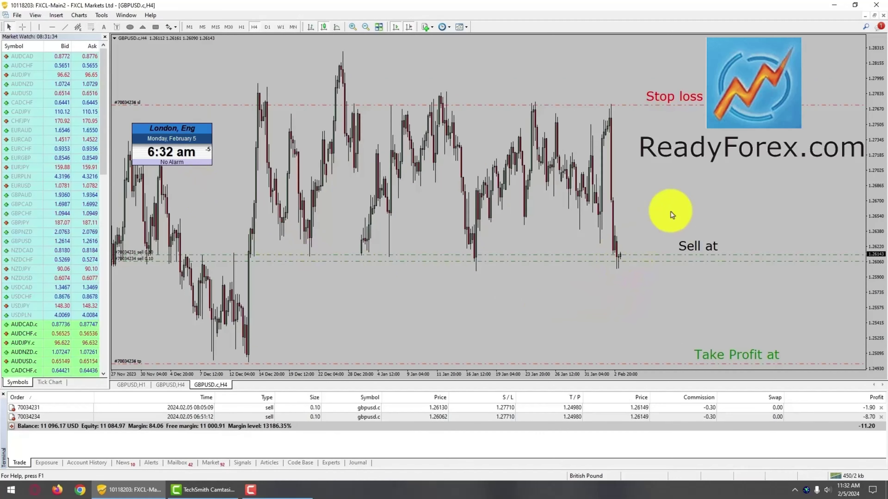
drag(673, 106, 668, 133)
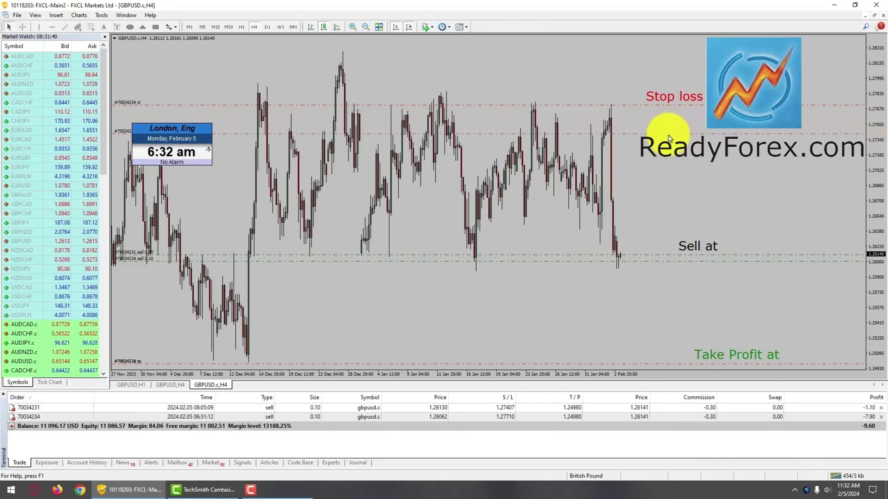
drag(643, 105, 639, 136)
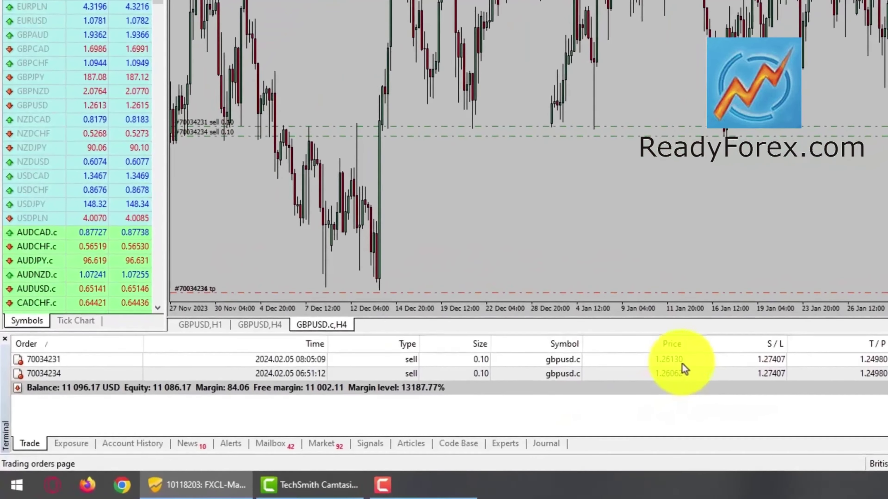
Examine the entry prices and stop losses of both sell positions and the mid-December low near the take-profit level on the H4 chart
click(625, 385)
click(672, 377)
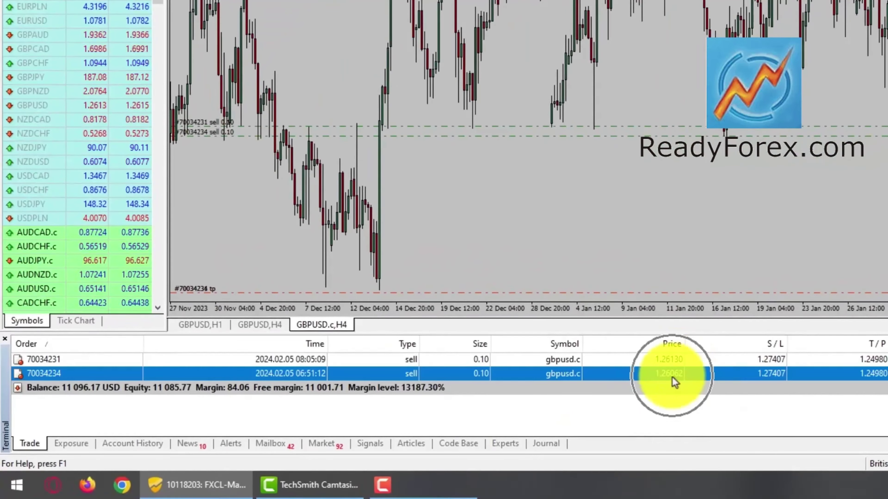
click(675, 361)
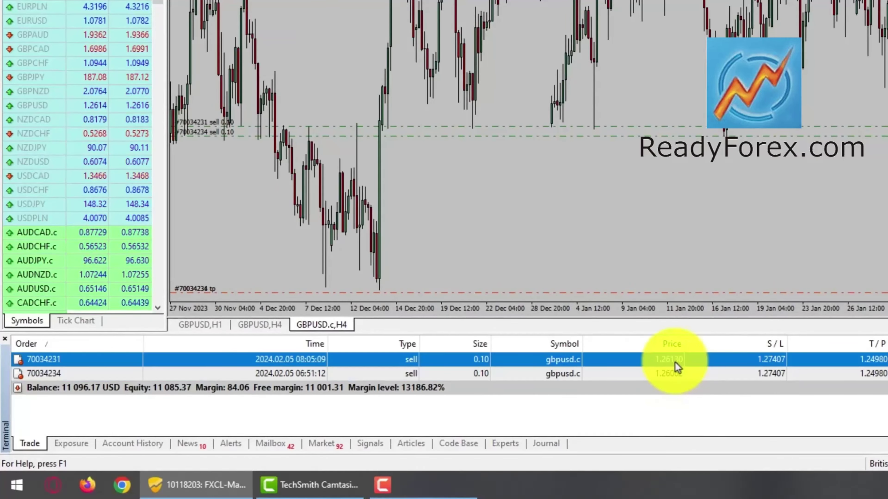
click(715, 424)
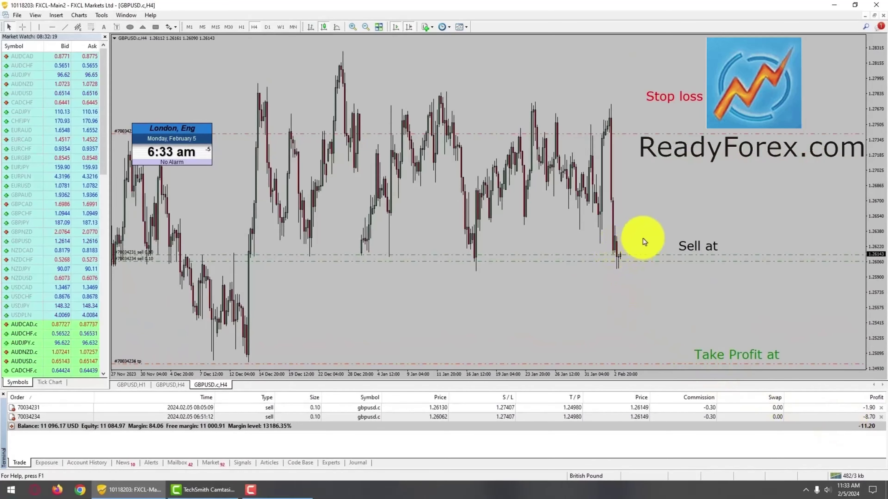
mouse_move(629, 257)
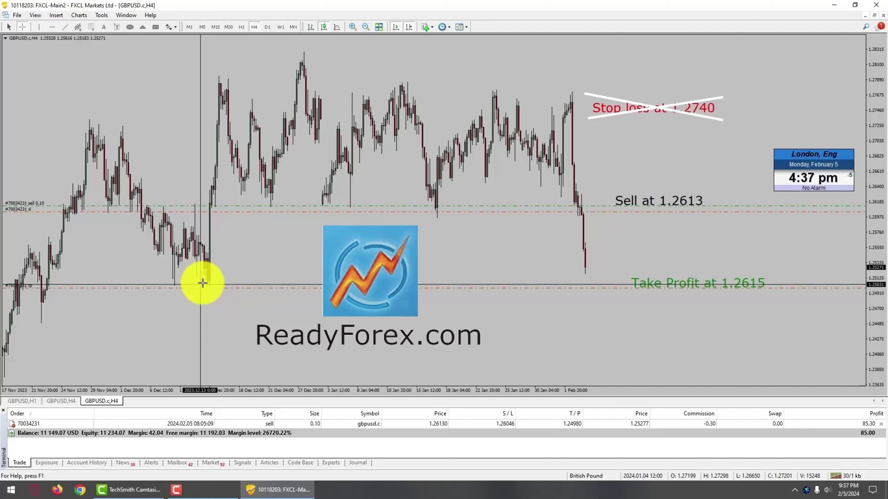
click(202, 283)
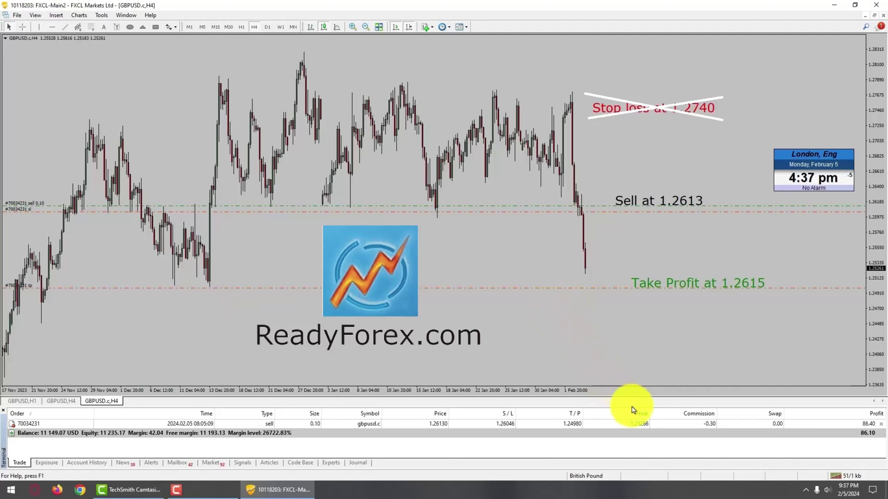
Check the already closed sell trade in the account history, and close the remaining 0.10 lot GBPUSD.c sell position at market
double_click(637, 423)
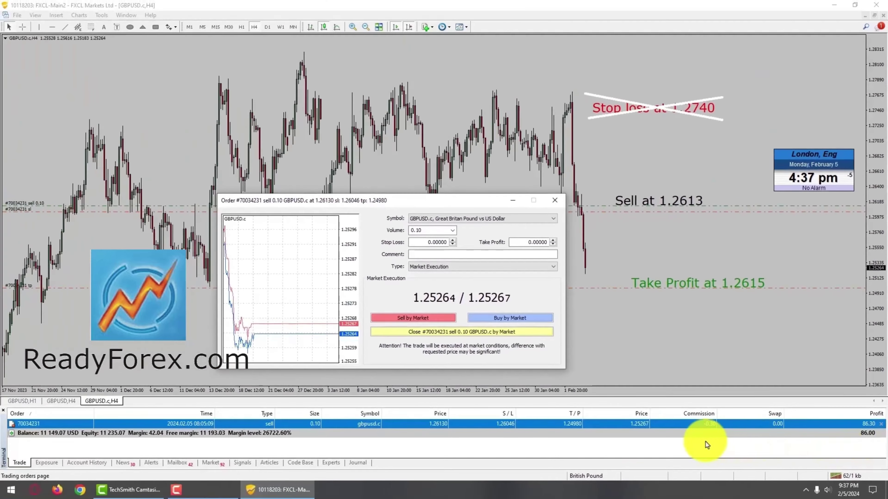
click(102, 464)
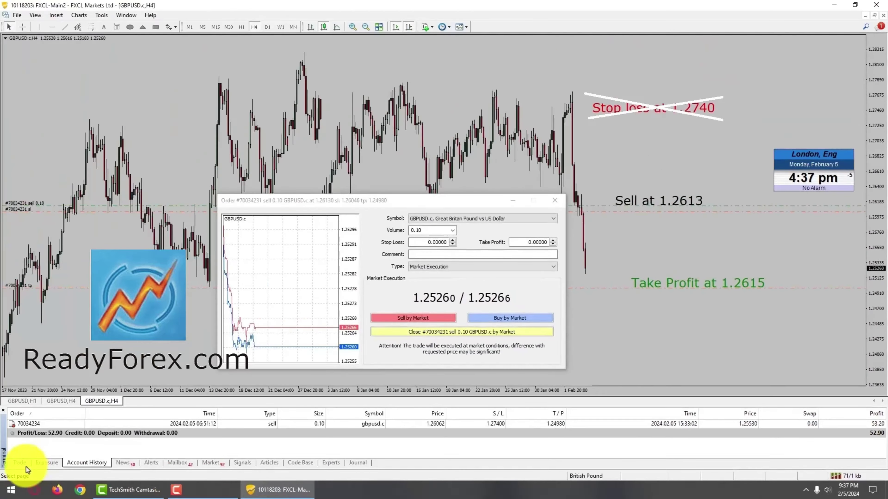
click(27, 467)
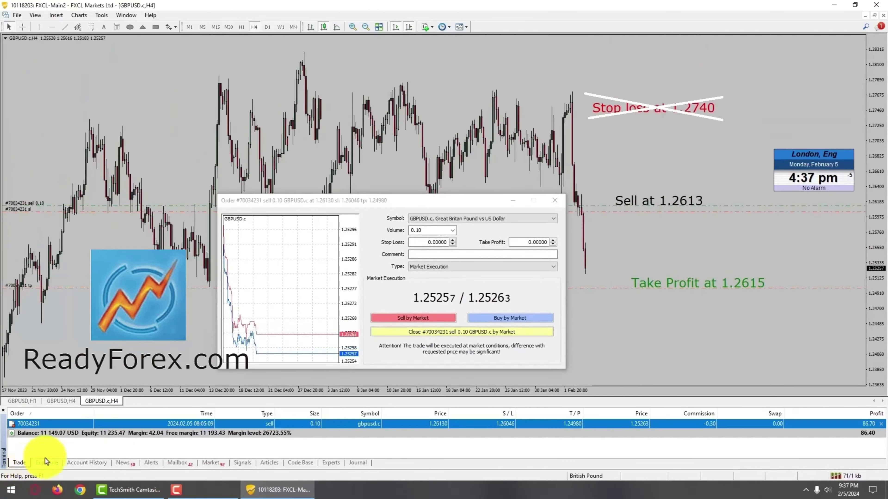
click(451, 203)
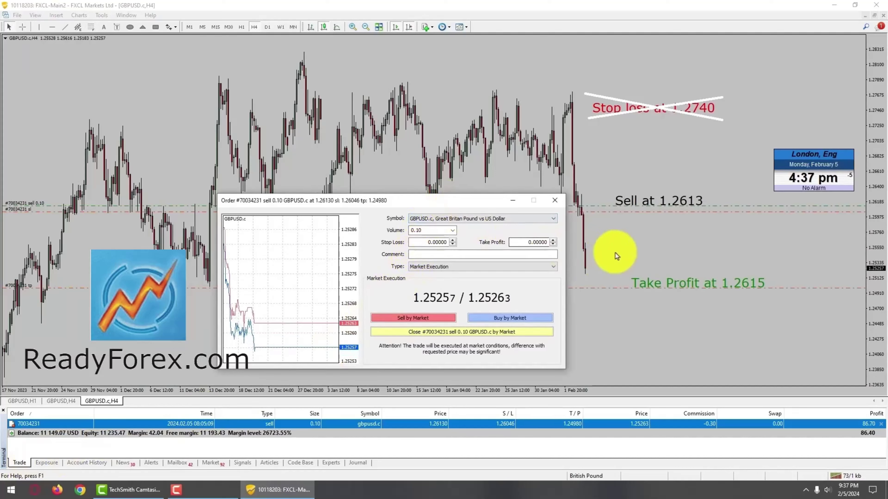
click(435, 335)
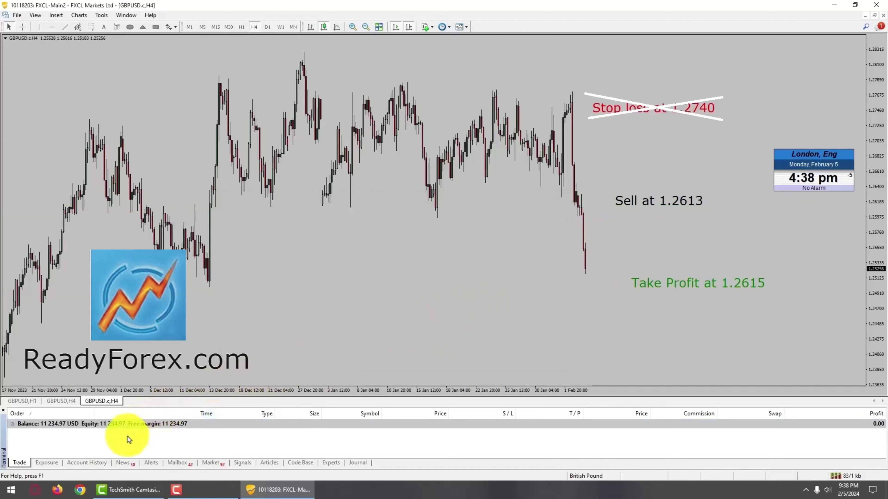
Examine the closing prices and profits of the two closed sell trades in the account history
click(91, 463)
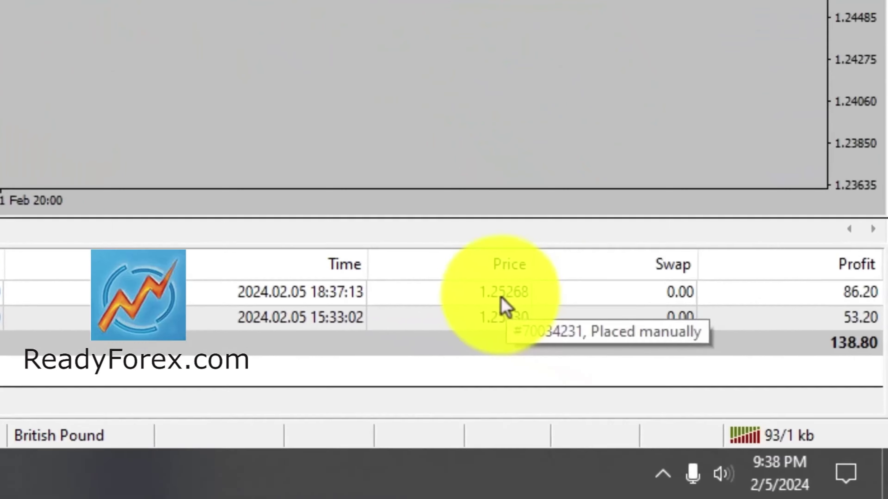
click(686, 394)
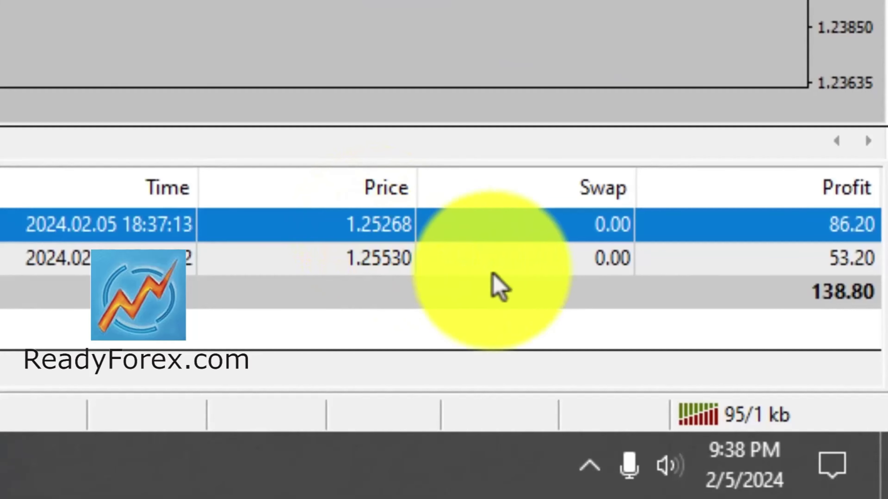
click(591, 265)
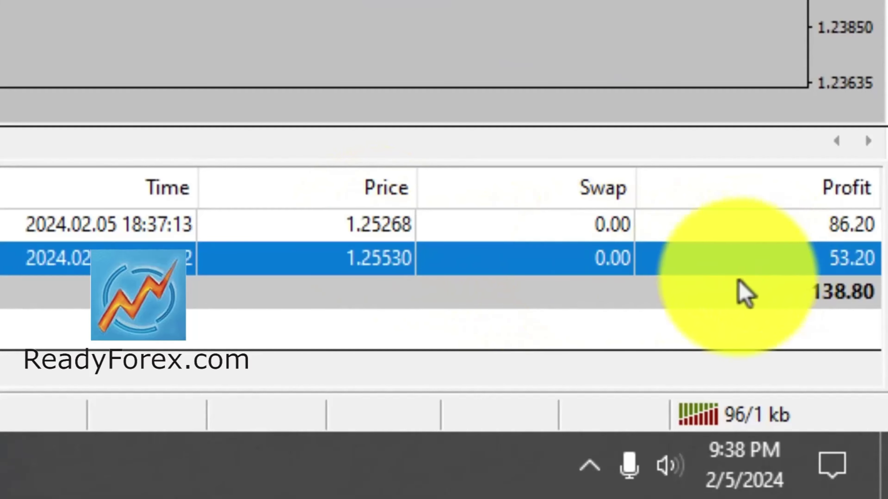
click(660, 333)
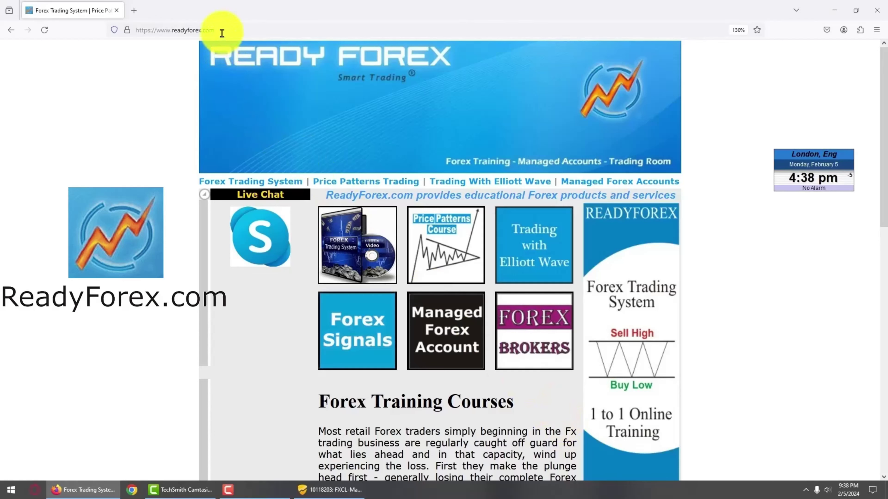
In Firefox, open the Trading with Elliott Wave course page on readyforex.com and read its track record list
click(529, 264)
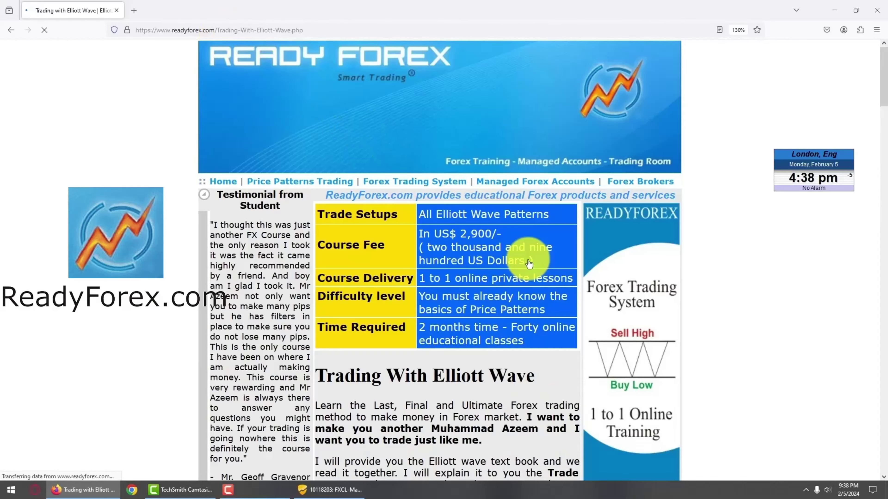
scroll(494, 313, down, 12)
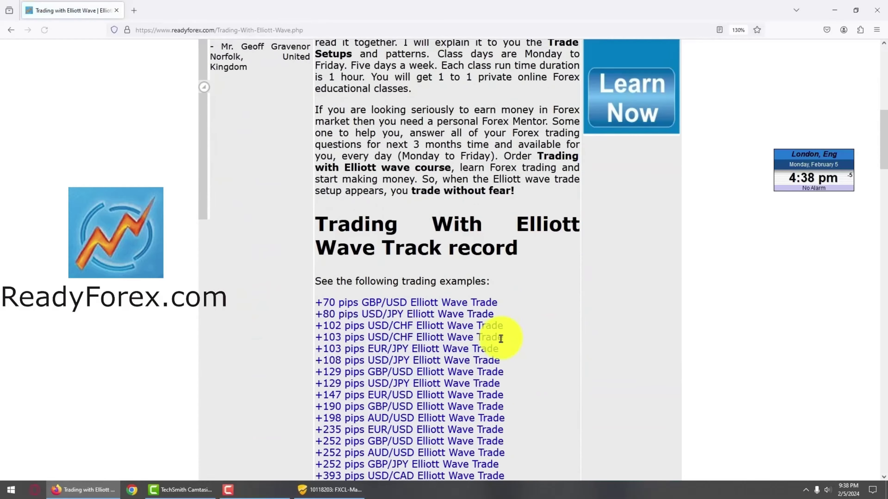
scroll(501, 343, down, 2)
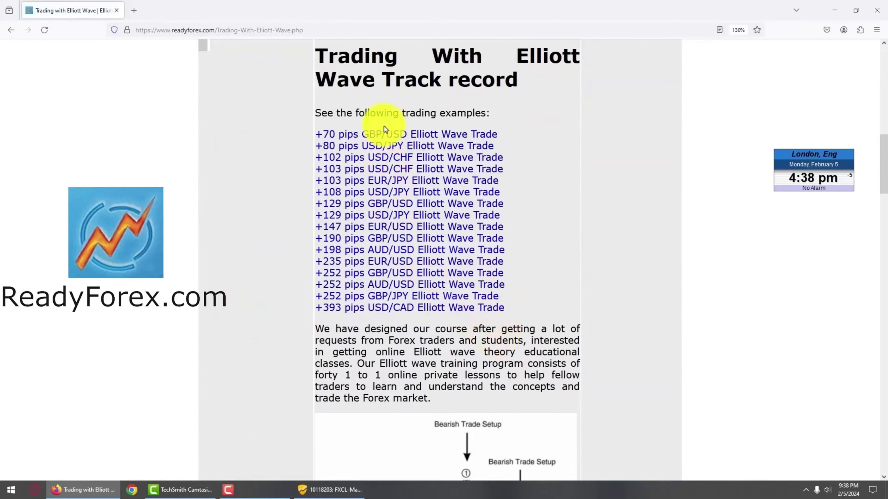